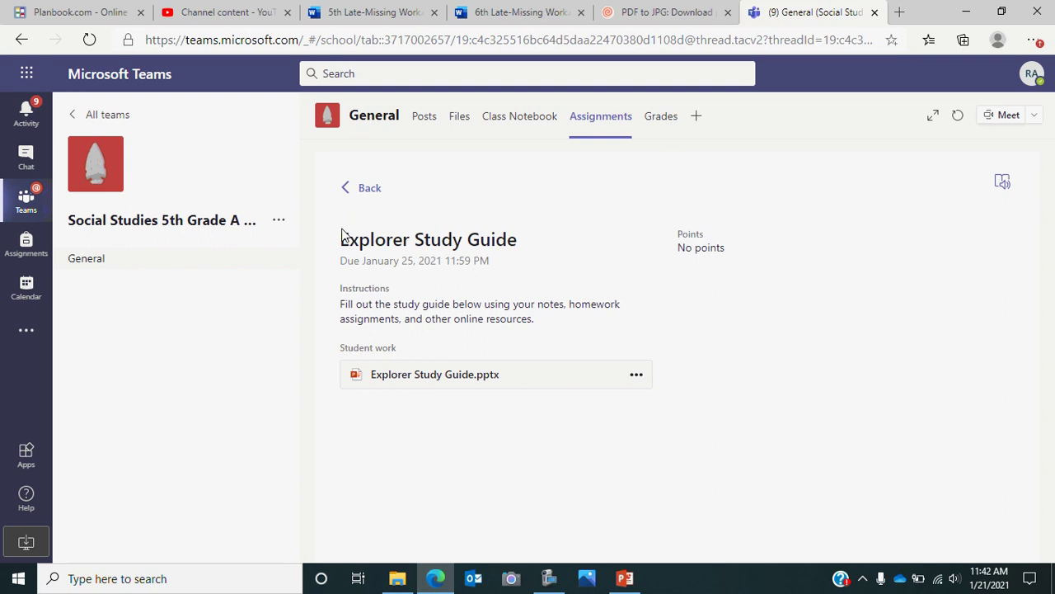
- Open Explorer Study Guide.pptx from the assignment's student work for editing in the browser
left_click(464, 384)
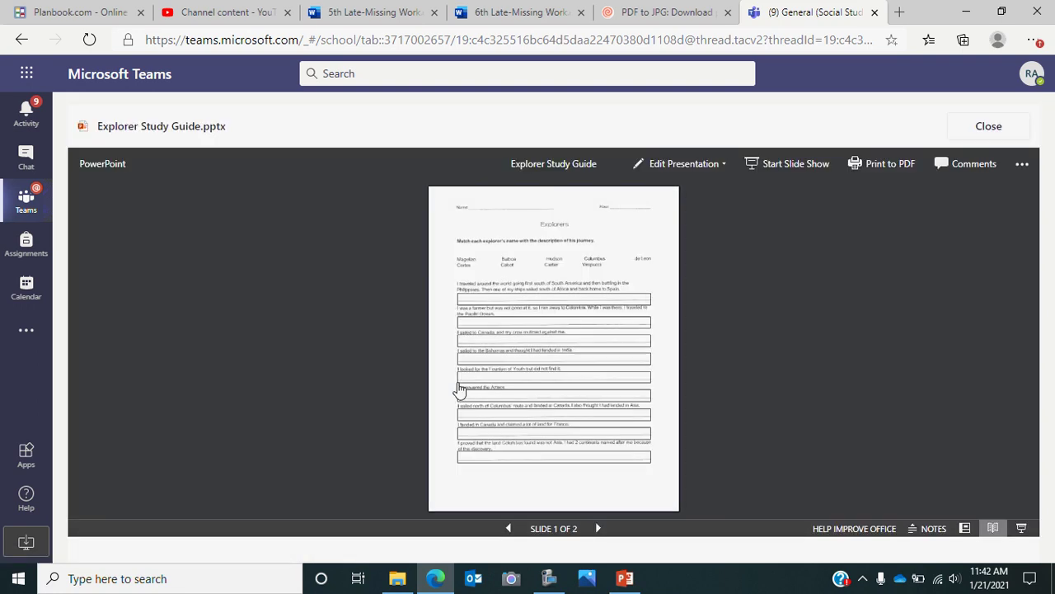
left_click(698, 163)
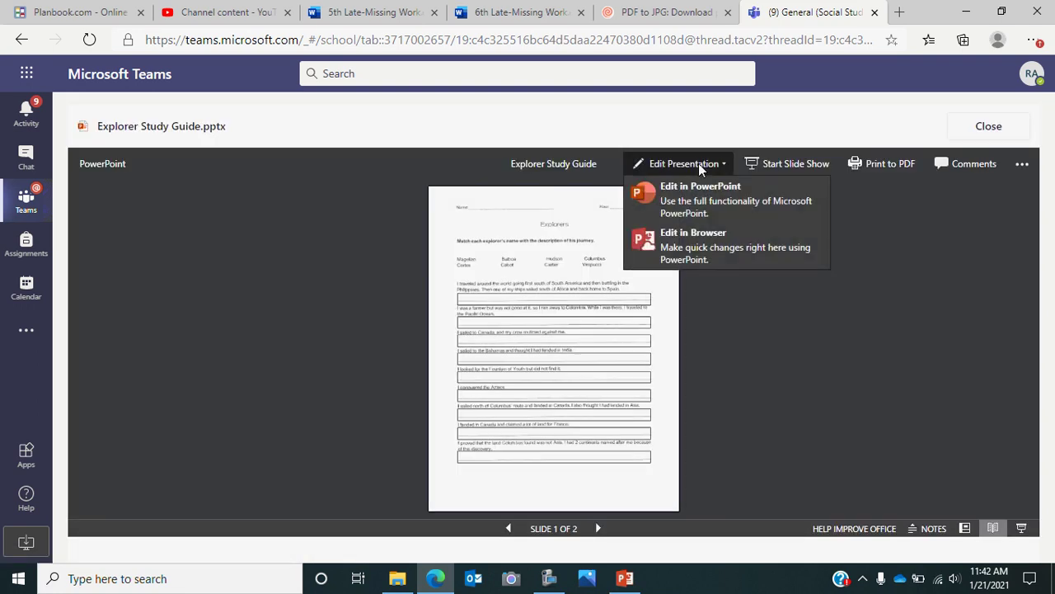
left_click(700, 236)
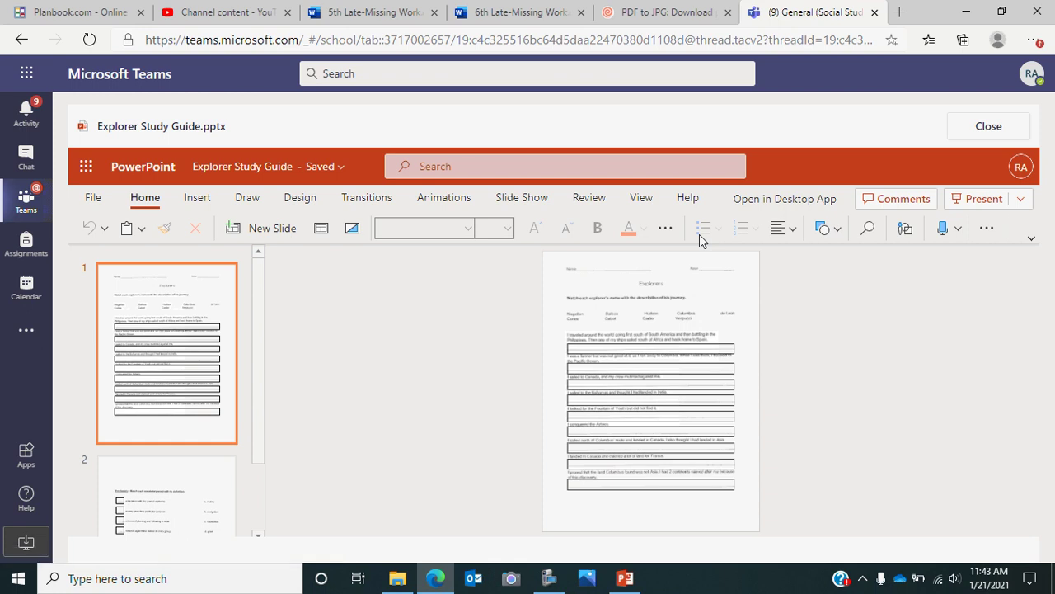
- Set the slide zoom to 100%
left_click(643, 201)
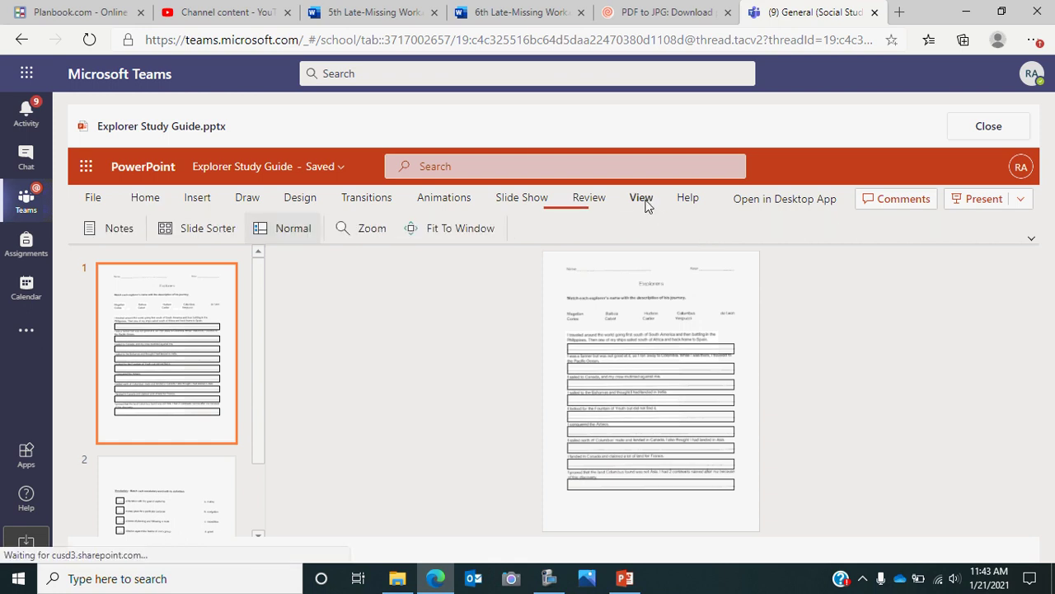
left_click(369, 231)
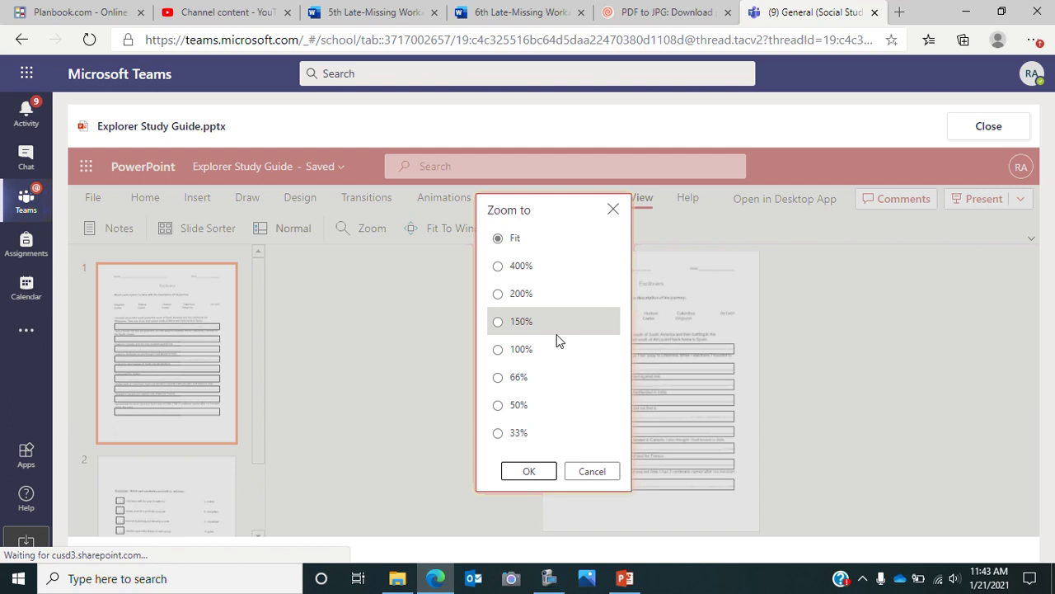
left_click(528, 351)
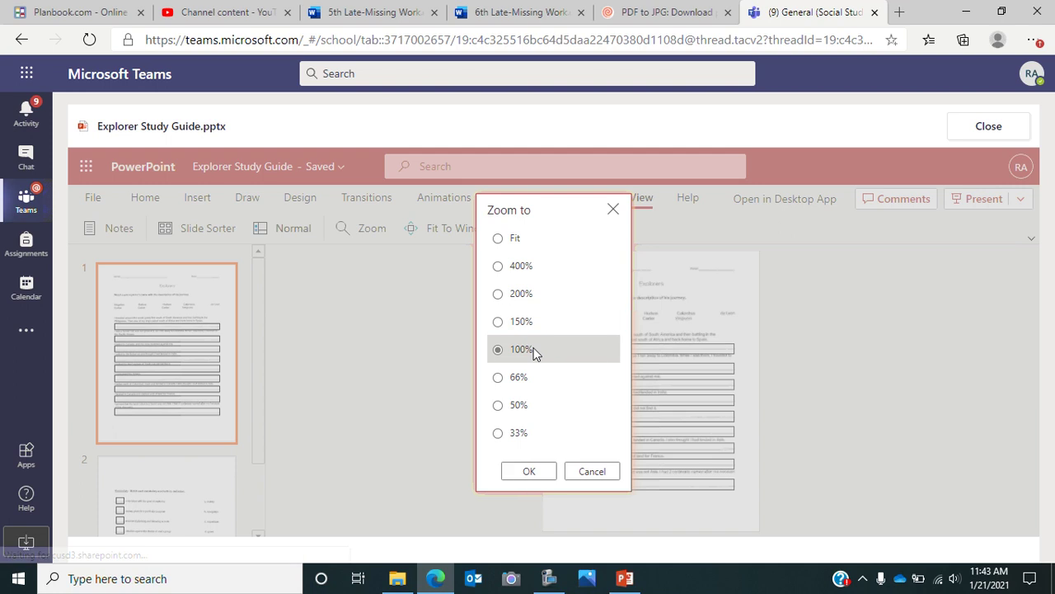
left_click(530, 471)
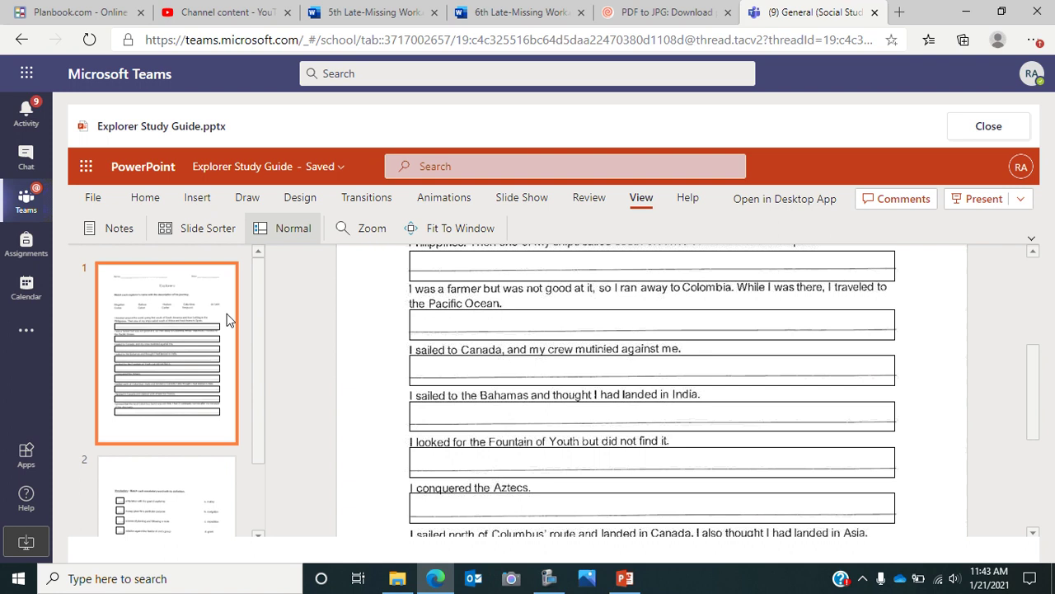
- Read through the explorer matching section on slide 1, from the name and hour lines to the last journey description
scroll(333, 456, "up", 2)
scroll(332, 456, "down", 1)
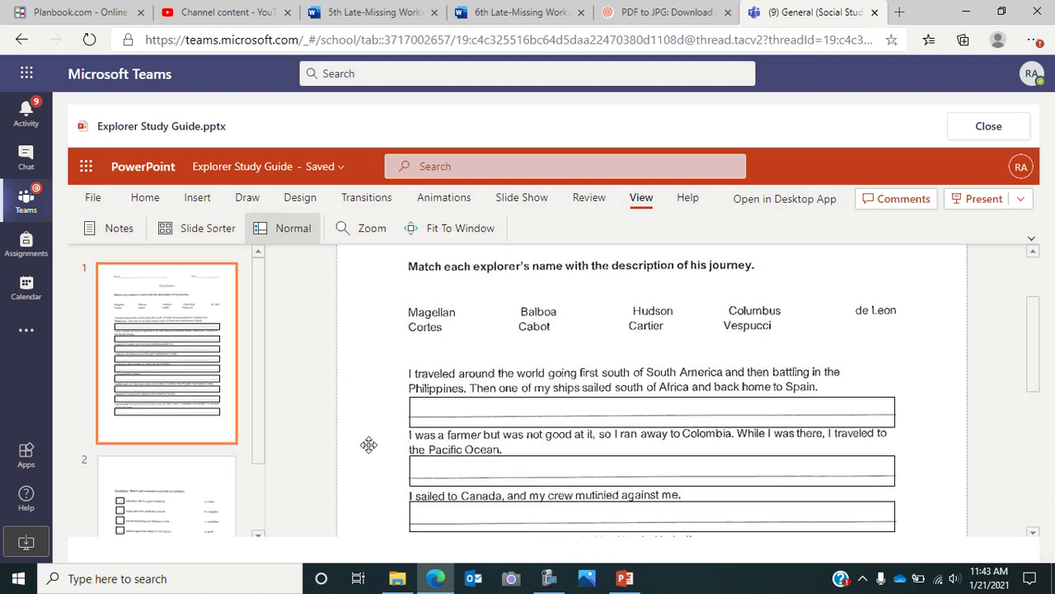
scroll(369, 444, "up", 2)
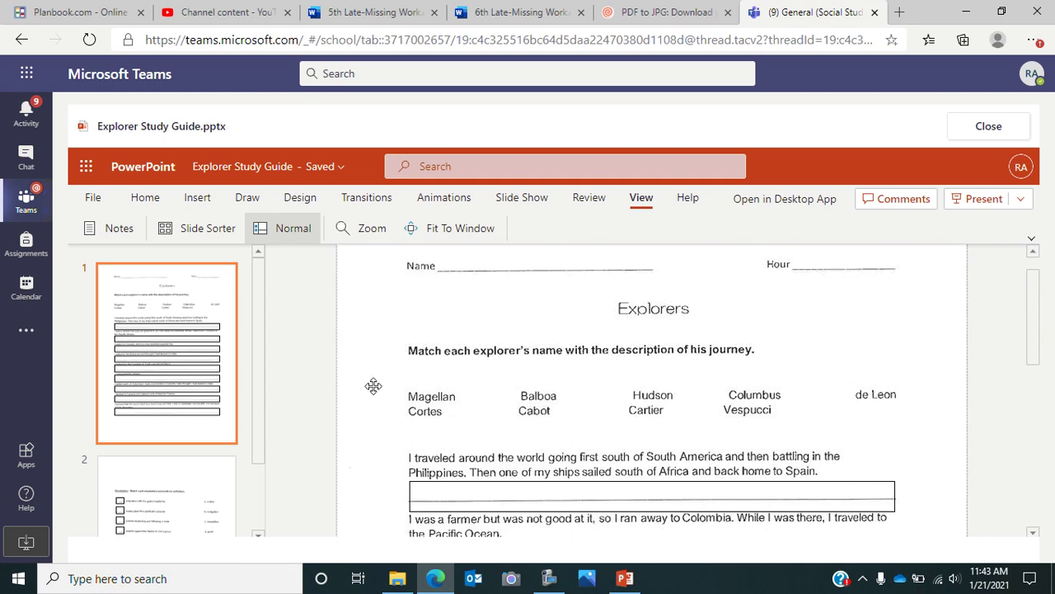
scroll(948, 367, "down", 3)
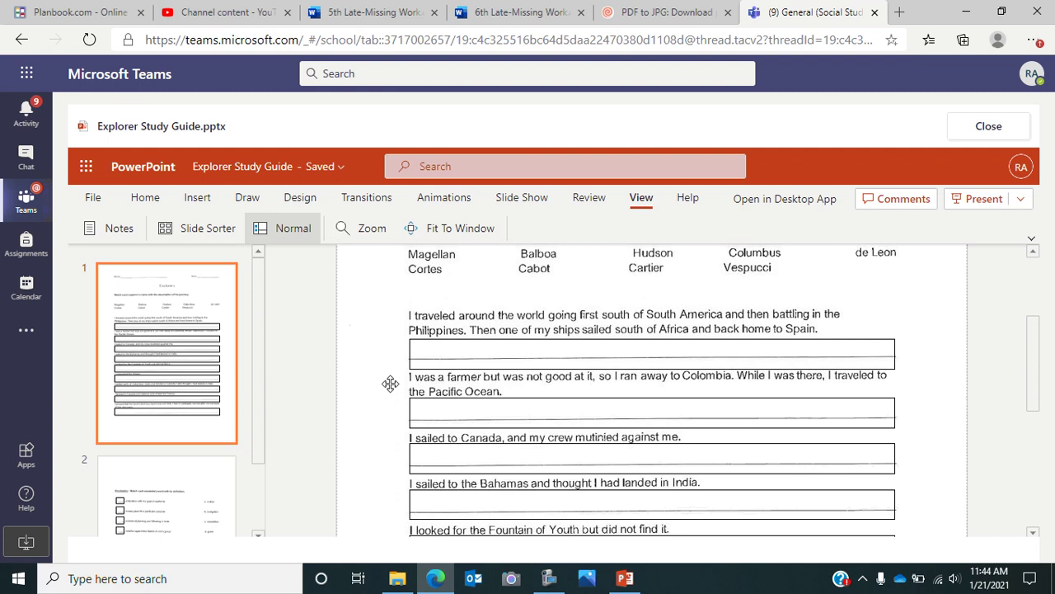
scroll(390, 383, "down", 3)
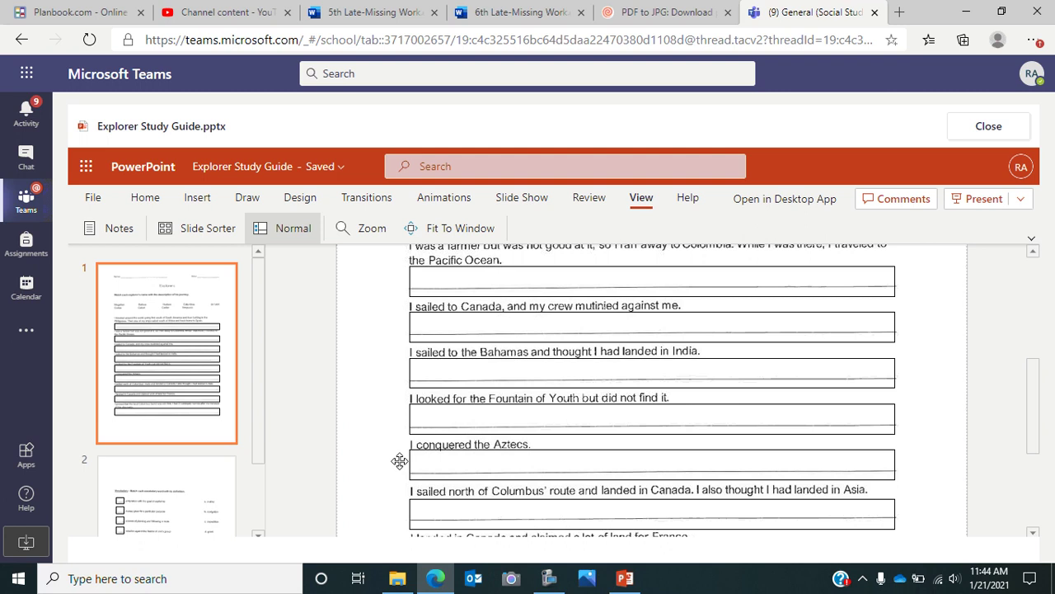
scroll(399, 461, "down", 3)
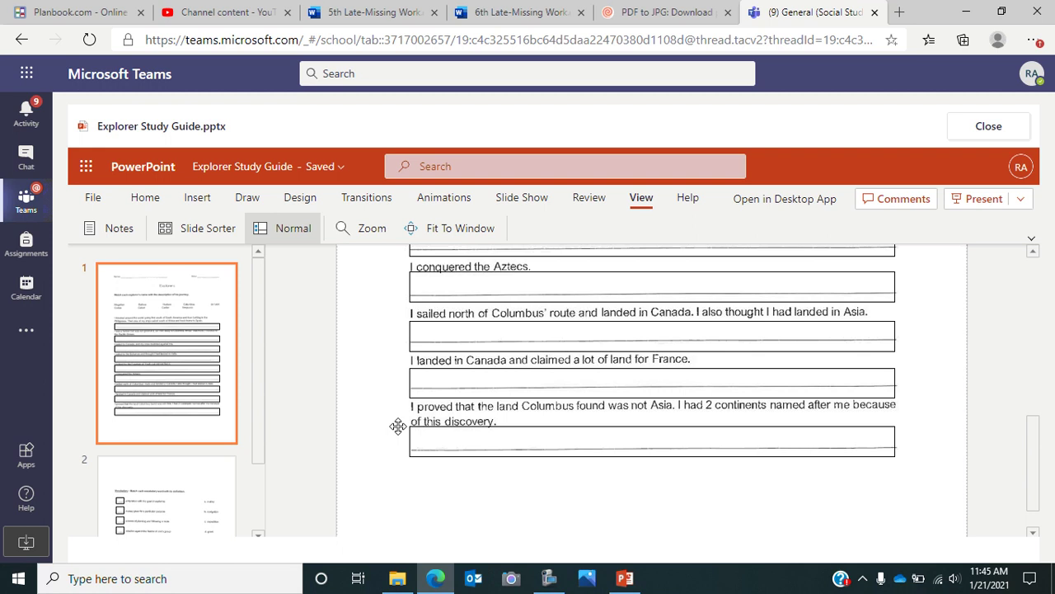
scroll(398, 426, "up", 10)
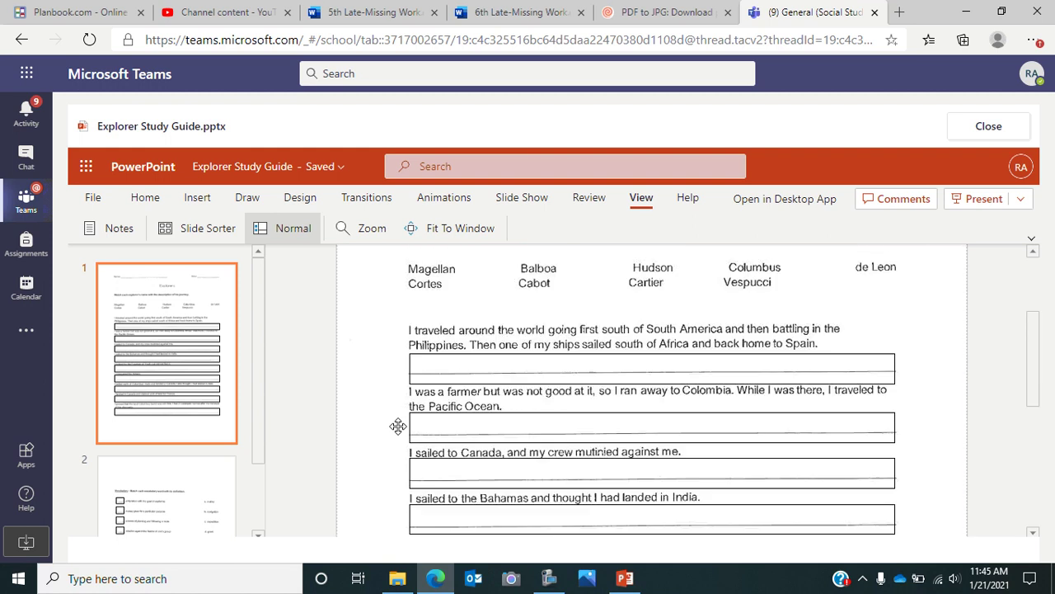
scroll(397, 425, "down", 1)
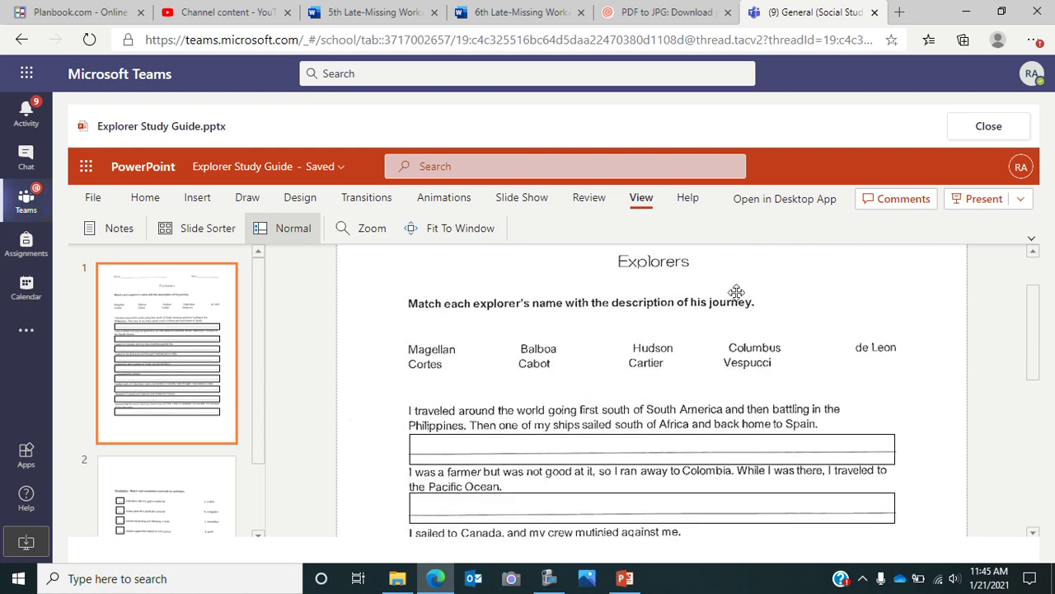
scroll(860, 348, "down", 4)
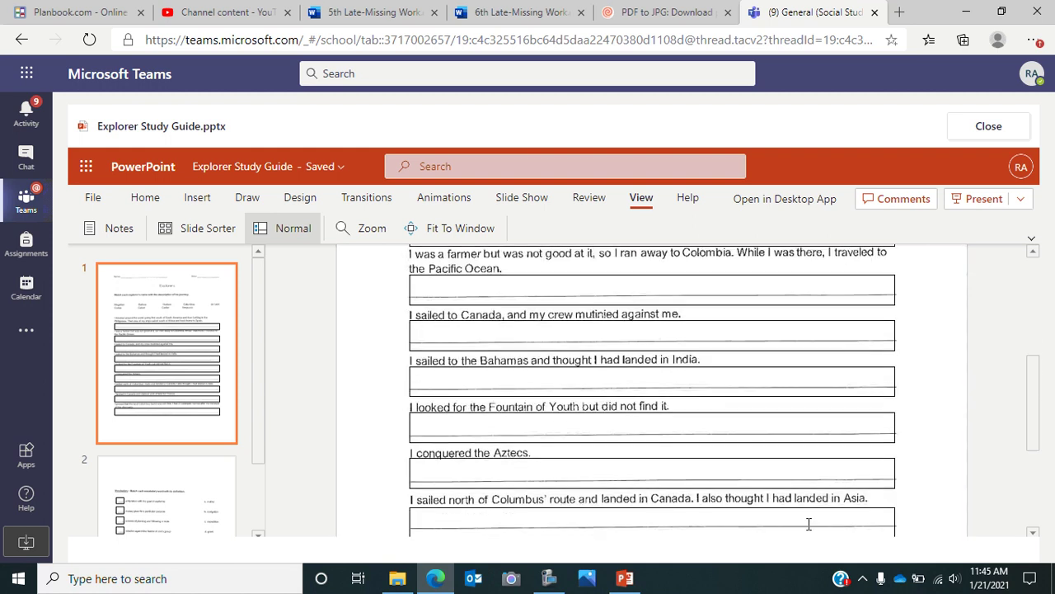
scroll(795, 495, "down", 3)
scroll(794, 487, "down", 2)
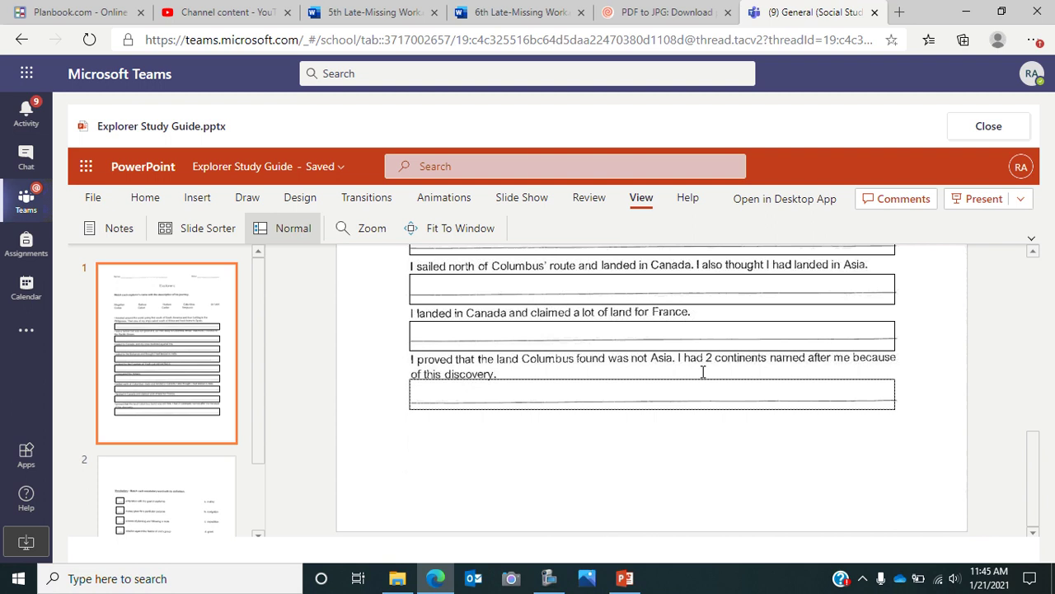
- Try out the answer box under "I landed in Canada and claimed a lot of land for France" with sample text and clear it
left_click(588, 330)
type("jhfkuyi")
key("BackSpace")
key("BackSpace")
key("BackSpace")
key("BackSpace")
key("BackSpace")
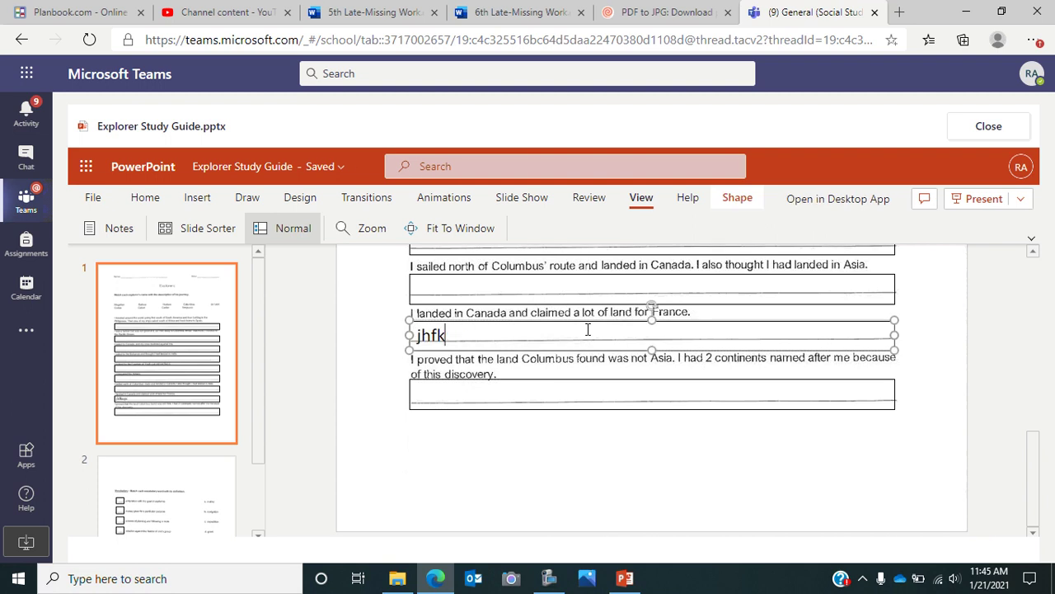
key("BackSpace")
key("BackSpace")
- On slide 2, try out the vocabulary answer box beside "money given for a particular purpose" with sample text and clear it
left_click(149, 504)
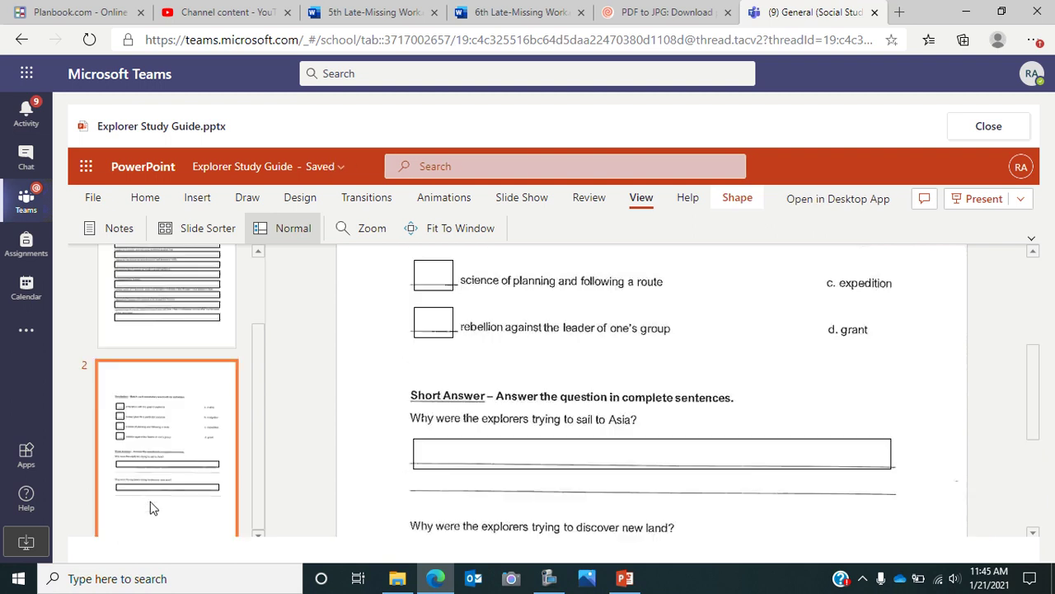
scroll(564, 427, "up", 4)
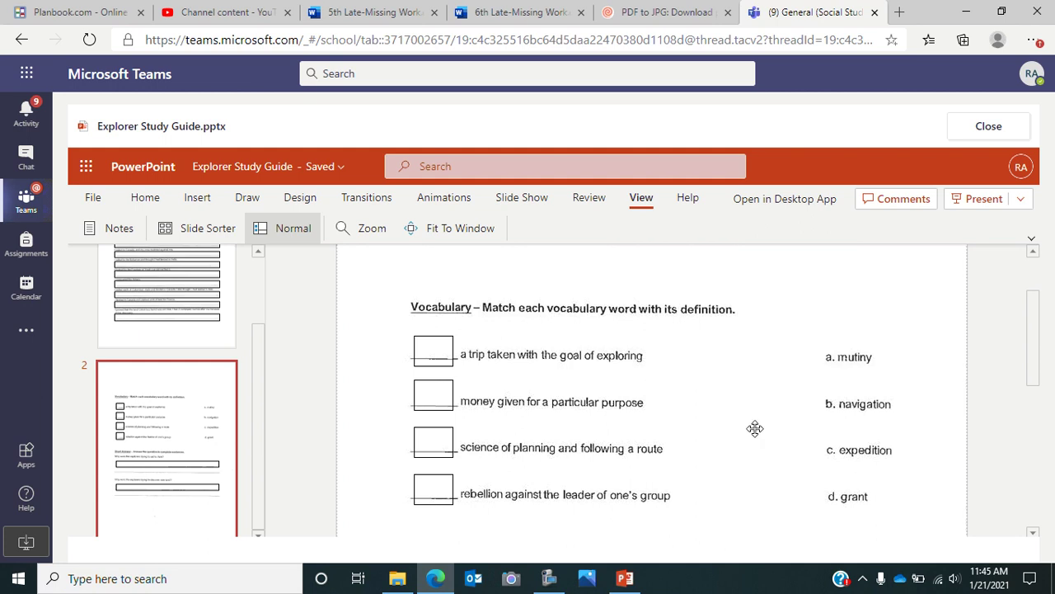
left_click(437, 396)
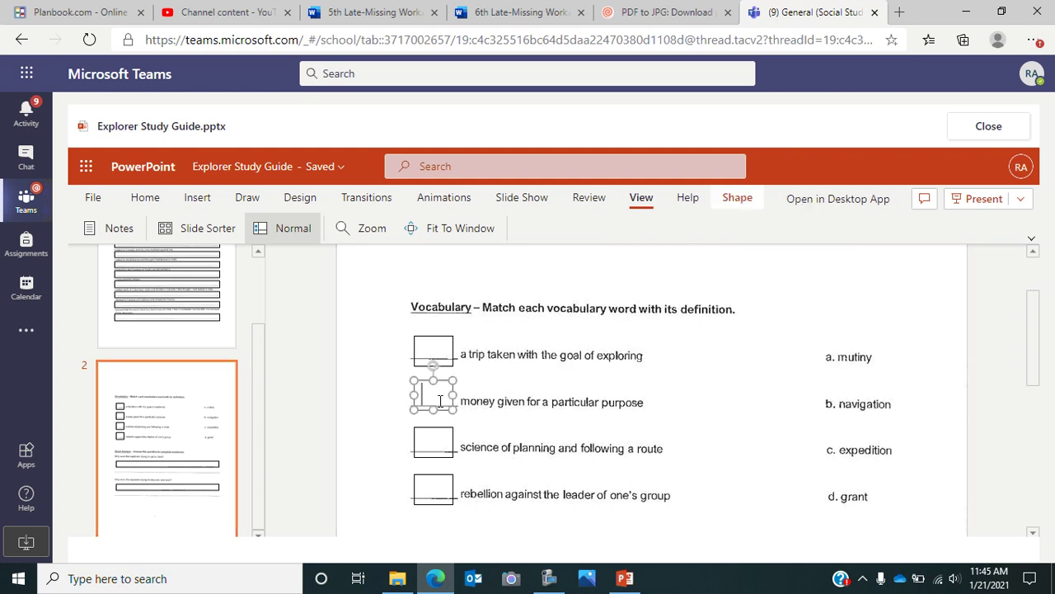
type("hu")
key("BackSpace")
key("BackSpace")
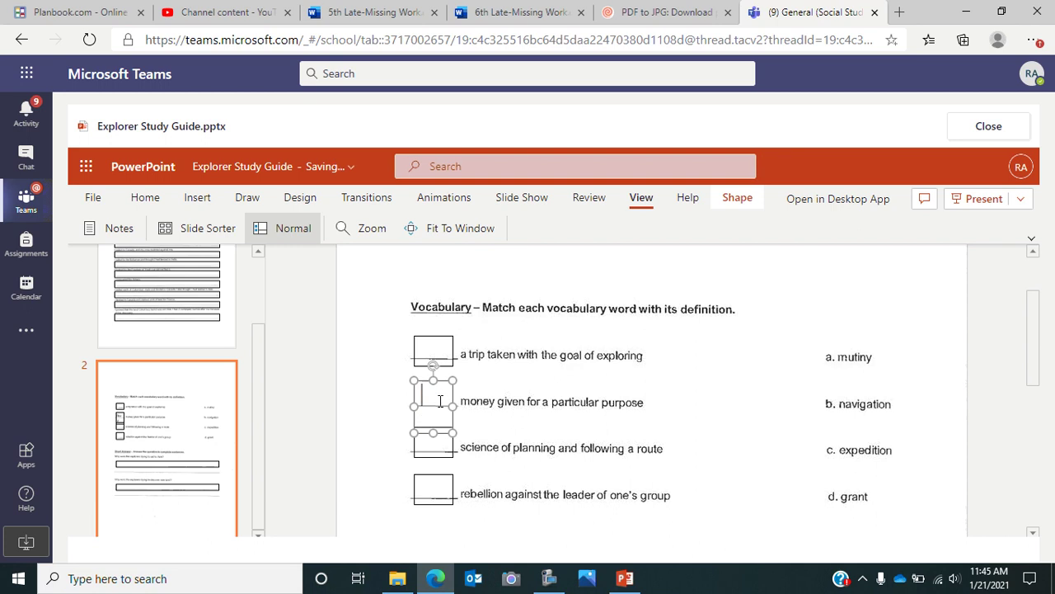
left_click(546, 435)
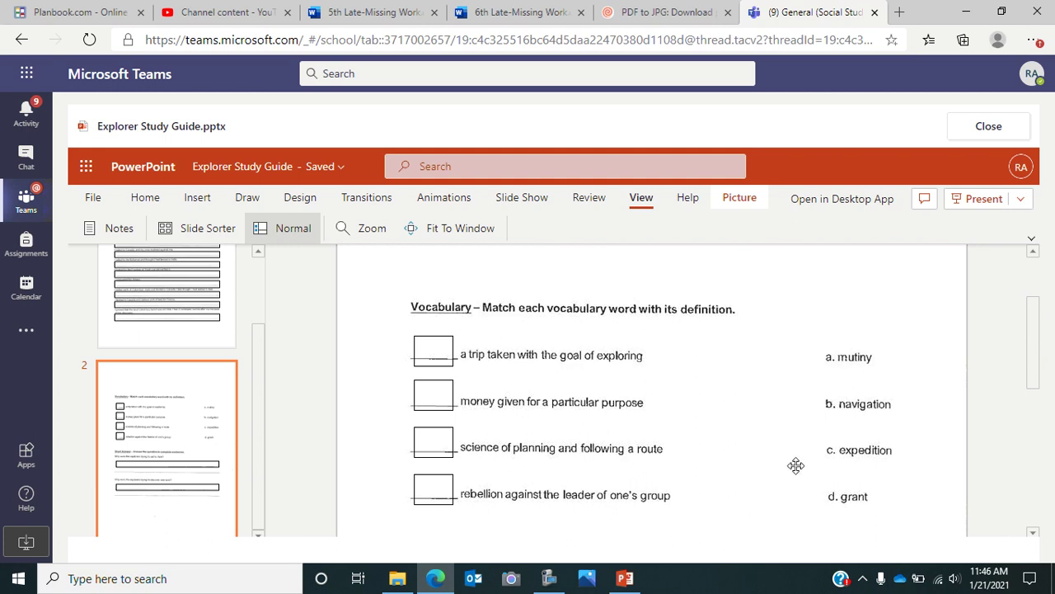
- Review the two short-answer questions on slide 2 and place the cursor in each of their answer boxes
scroll(796, 466, "down", 5)
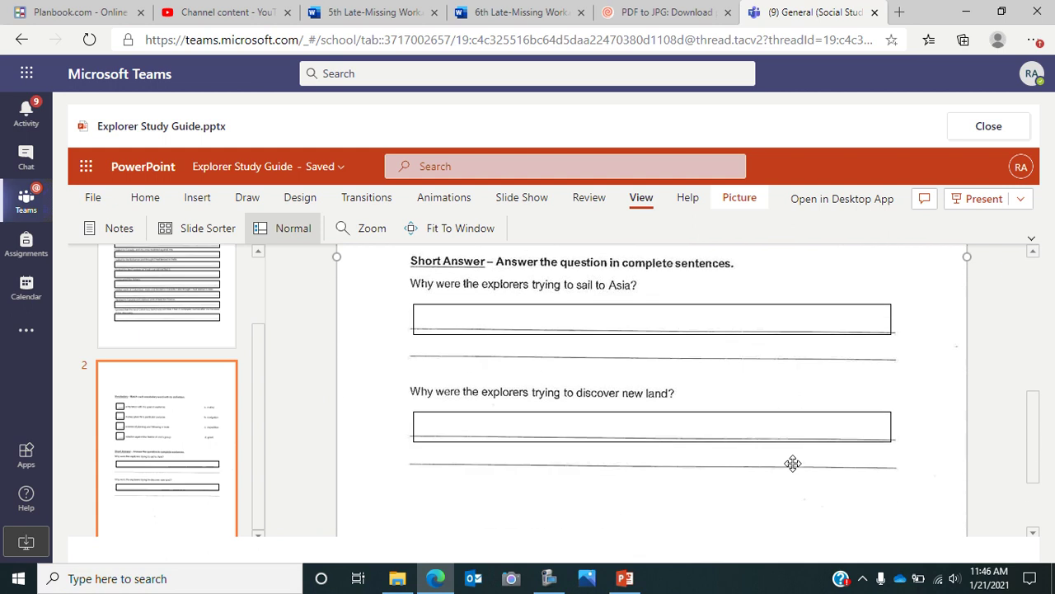
scroll(793, 463, "up", 1)
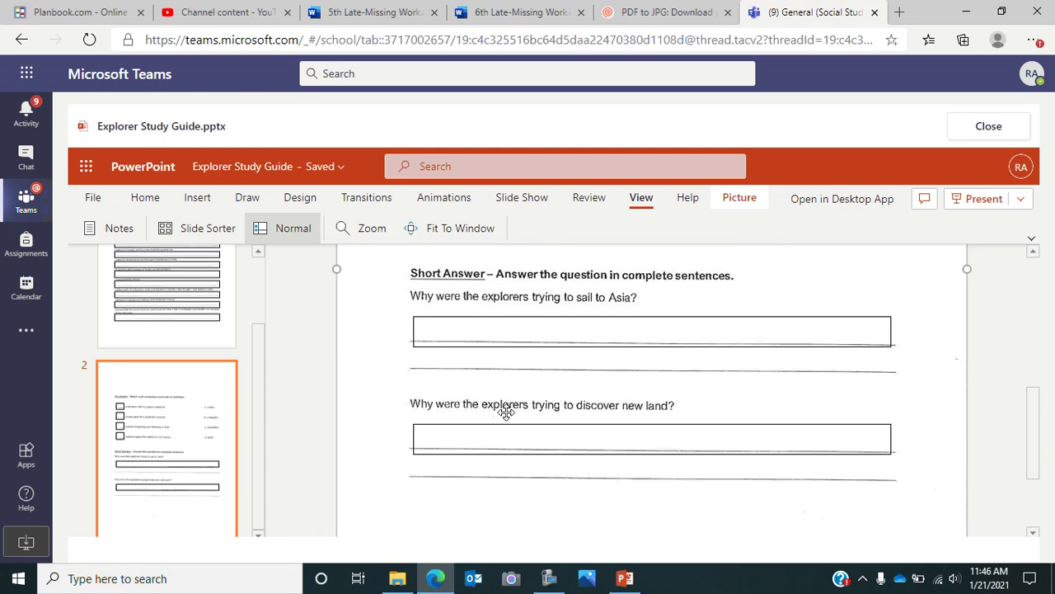
left_click(501, 431)
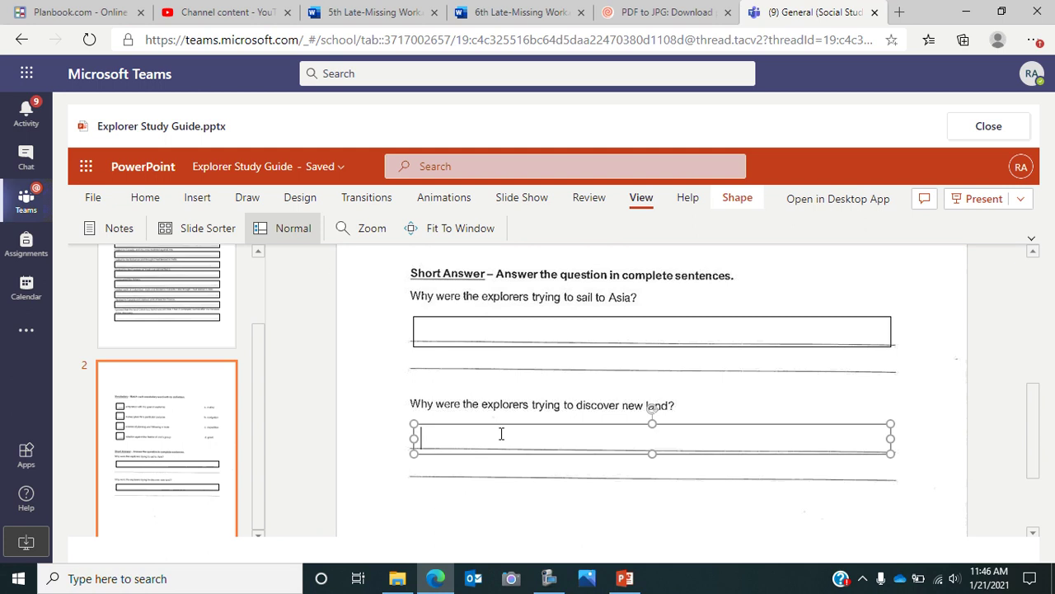
left_click(532, 333)
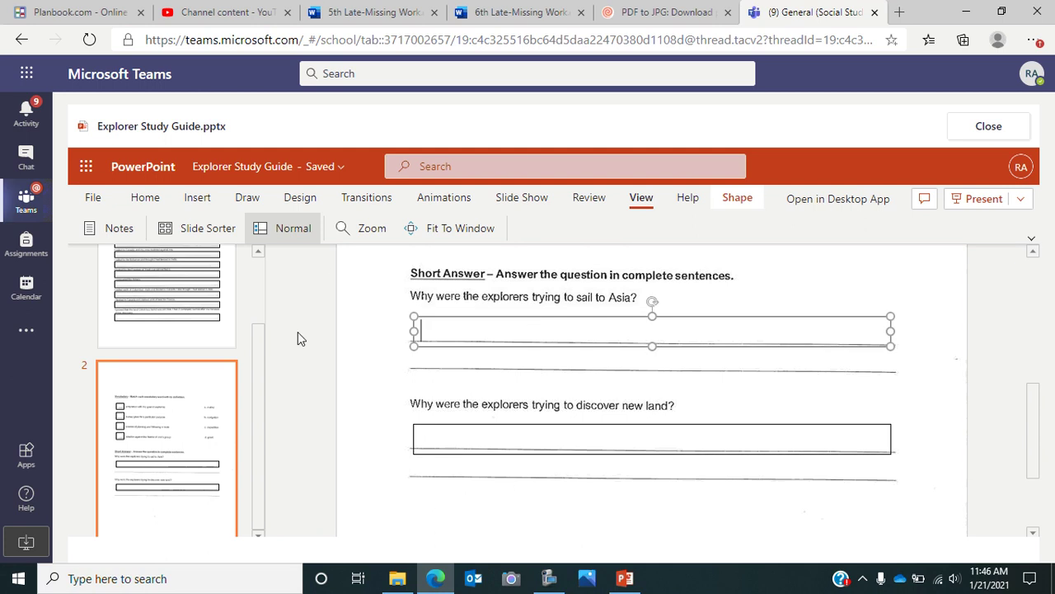
- Close the Explorer Study Guide presentation and return to the assignment page
left_click(999, 125)
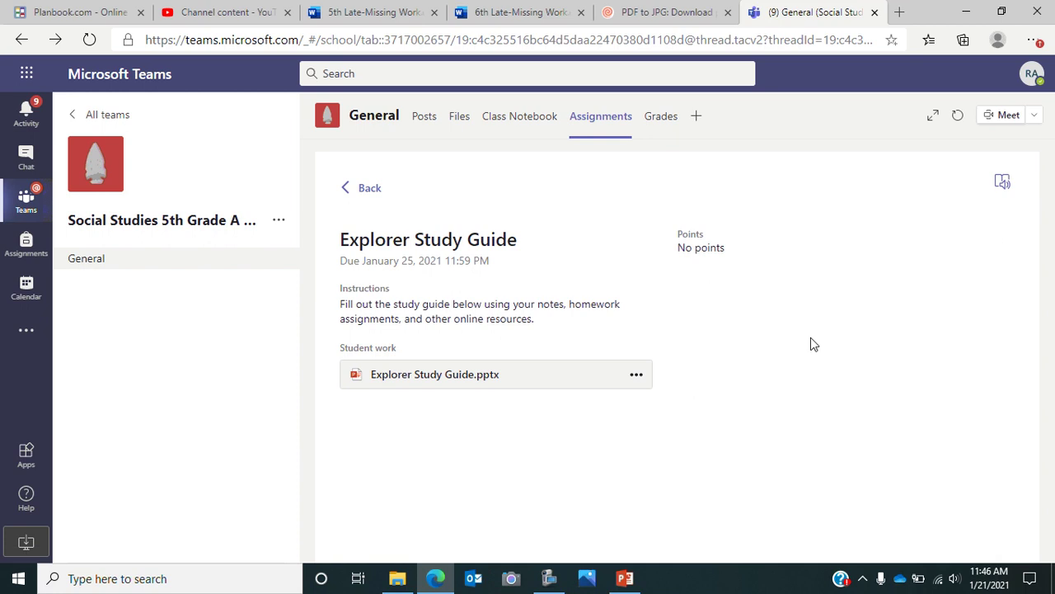
left_click(550, 577)
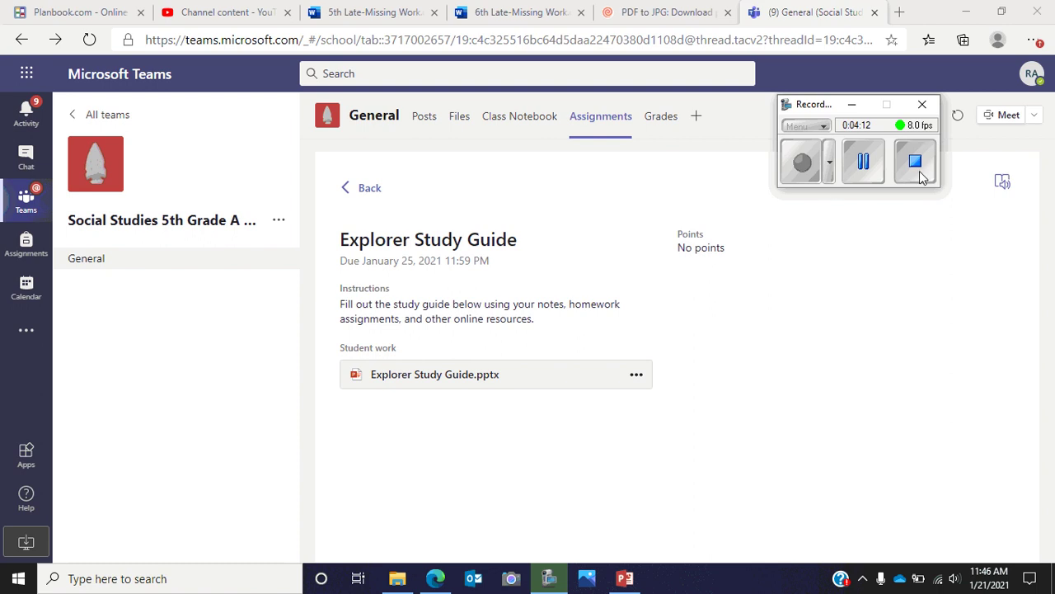